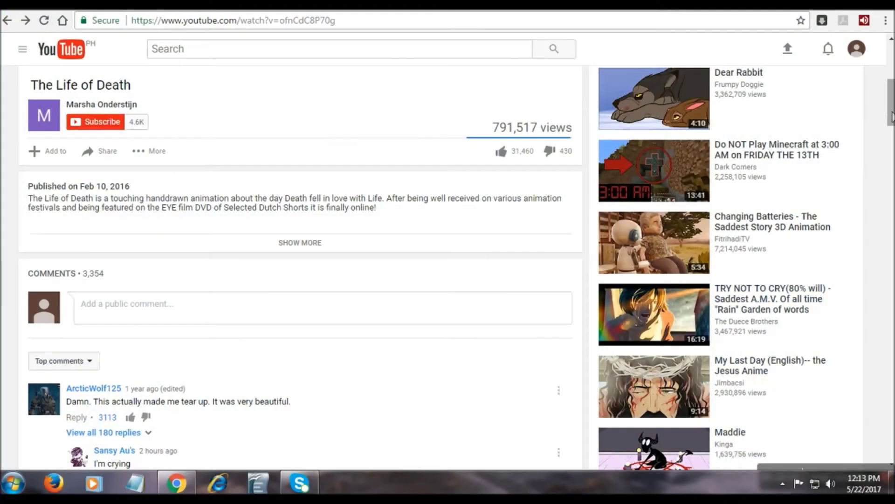
pyautogui.moveTo(892, 116); pyautogui.dragTo(892, 81)
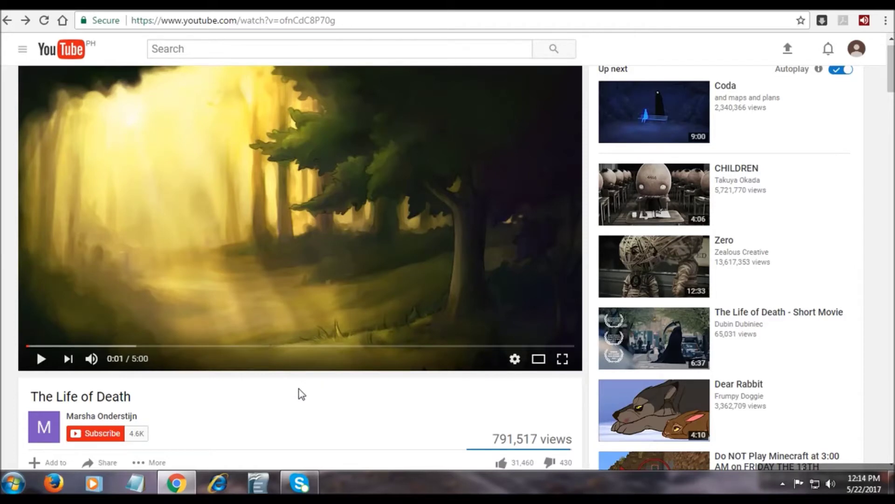
pyautogui.scroll(-2, 300, 394)
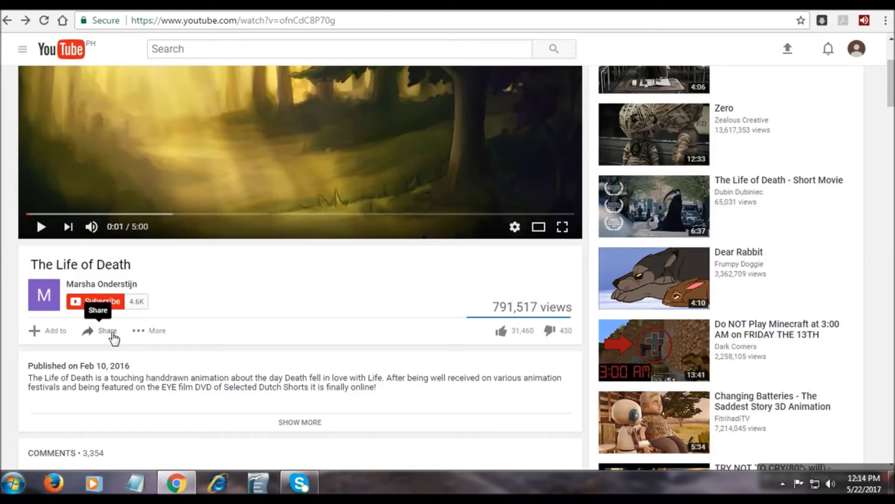
# - Copy the iframe embed code for The Life of Death video from YouTube's Share options
pyautogui.click(112, 335)
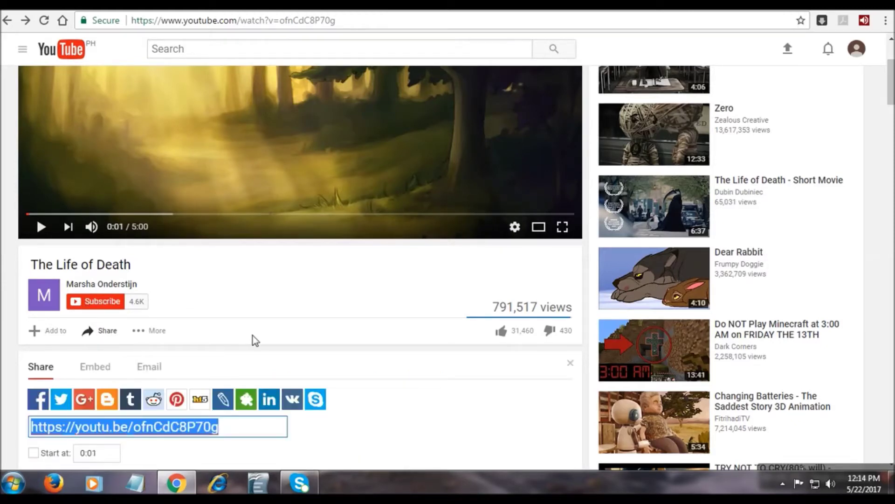
pyautogui.scroll(-1, 245, 355)
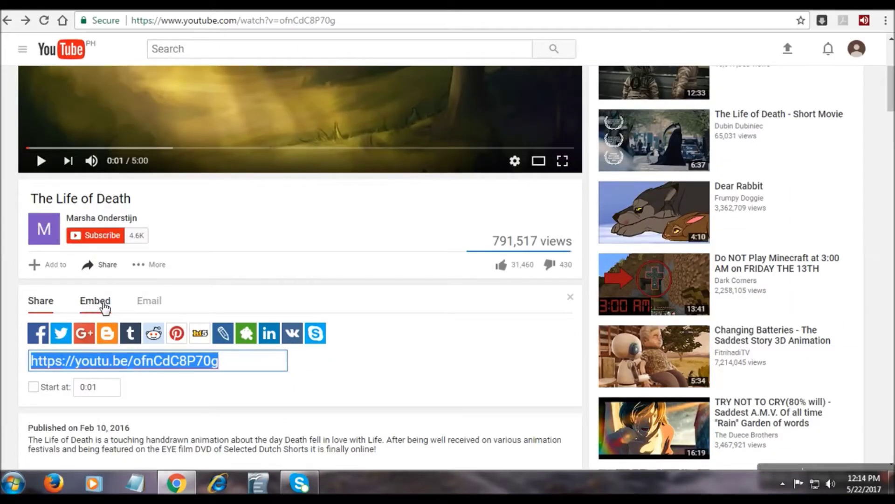
pyautogui.click(102, 304)
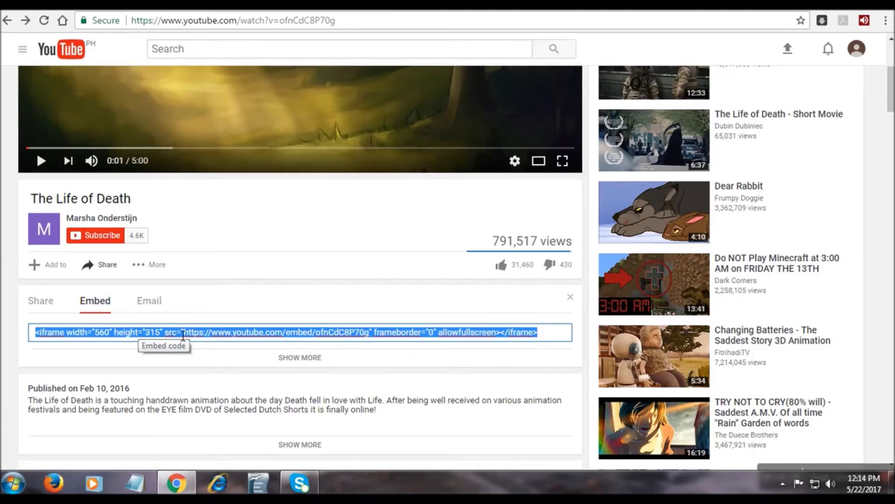
pyautogui.rightClick(179, 338)
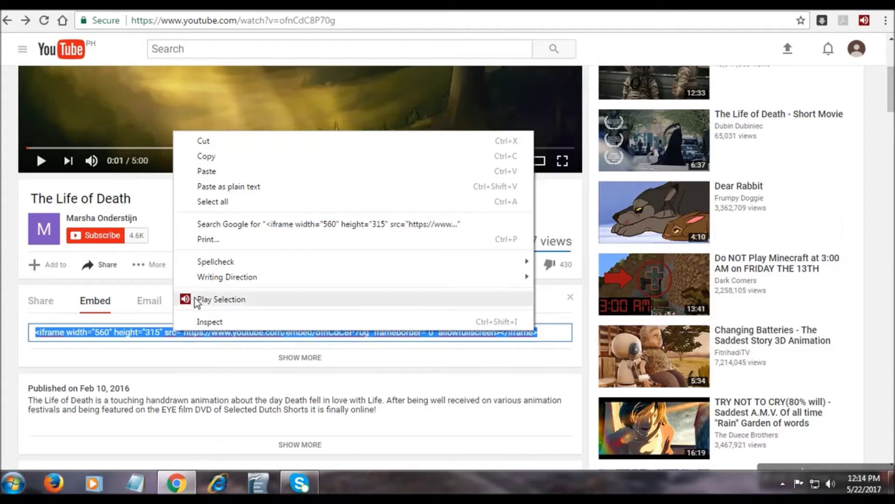
pyautogui.click(221, 162)
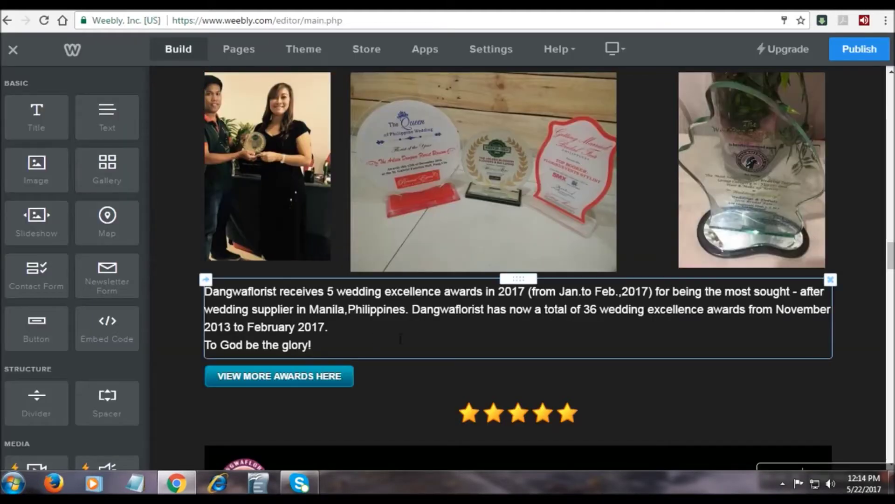
pyautogui.scroll(-2, 472, 376)
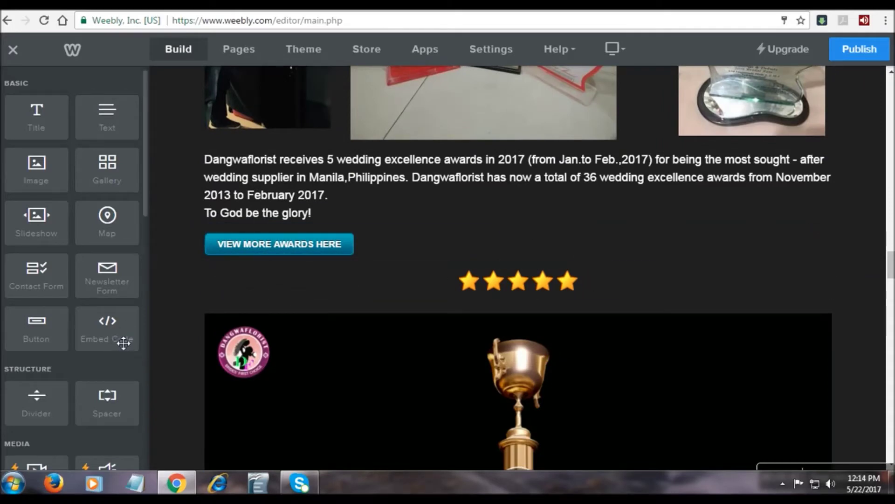
# - Place an Embed Code element below the View More Awards Here button, above the stars
pyautogui.moveTo(109, 339); pyautogui.dragTo(440, 264)
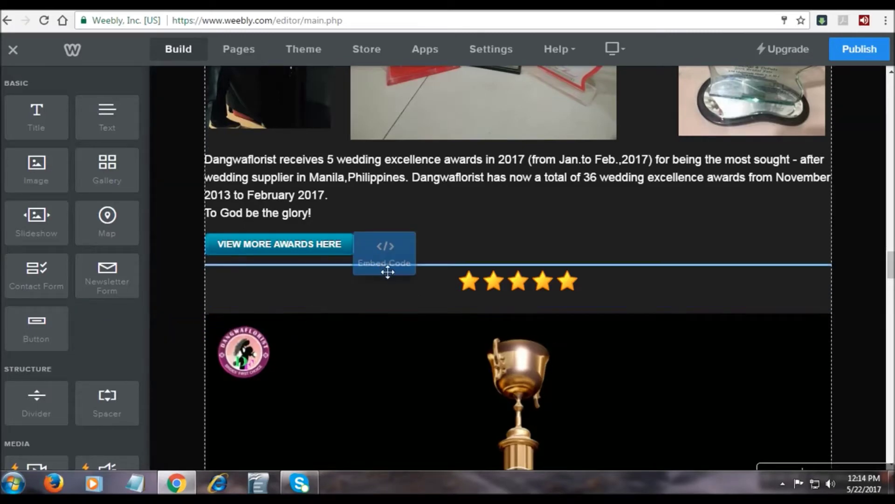
pyautogui.moveTo(441, 263); pyautogui.dragTo(433, 256)
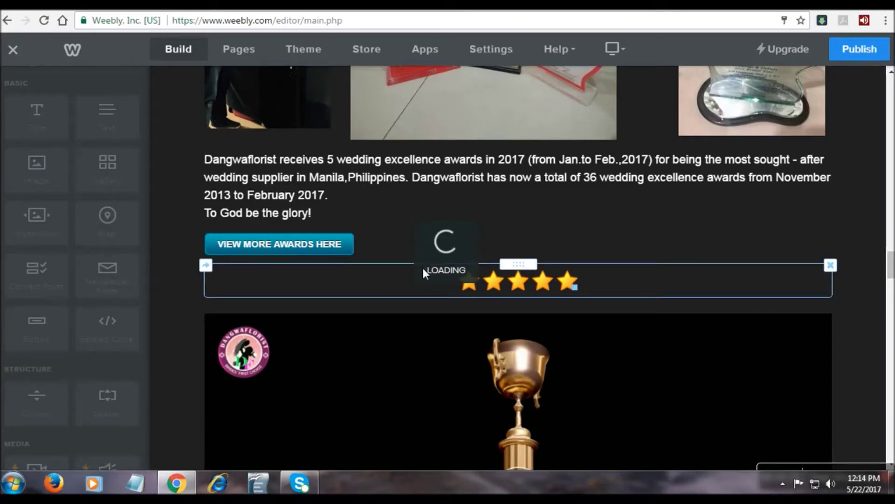
pyautogui.moveTo(518, 275)
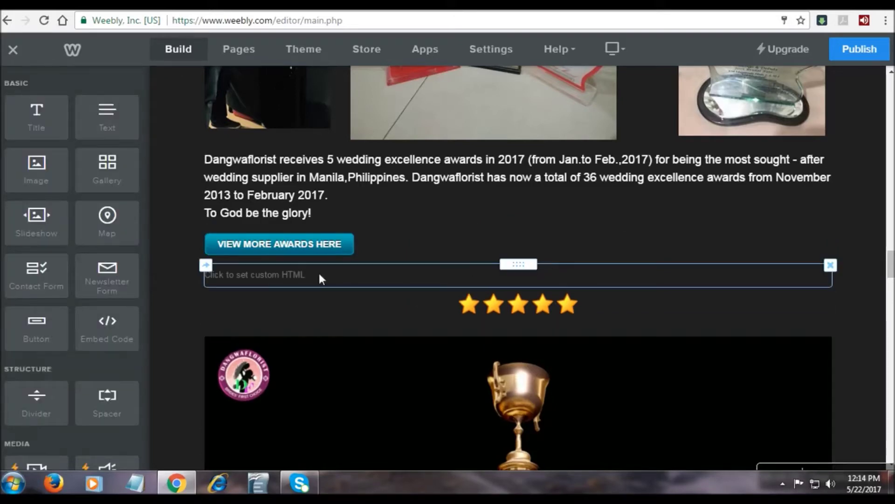
# - Replace the block's placeholder with the YouTube iframe ending in ?autoplay=1, then publish
pyautogui.click(314, 274)
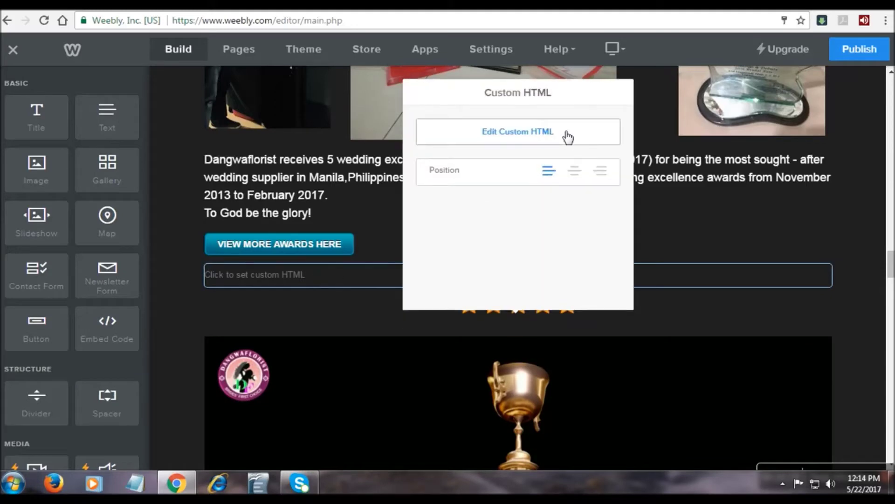
pyautogui.click(565, 134)
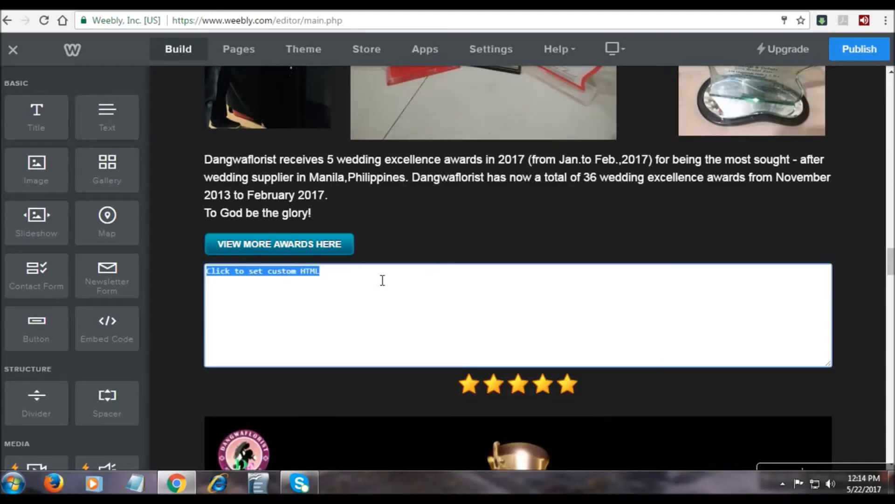
pyautogui.click(382, 279)
pyautogui.press('BackSpace')
pyautogui.press('BackSpace')
pyautogui.press('BackSpace')
pyautogui.press('BackSpace')
pyautogui.press('BackSpace')
pyautogui.press('BackSpace')
pyautogui.press('BackSpace')
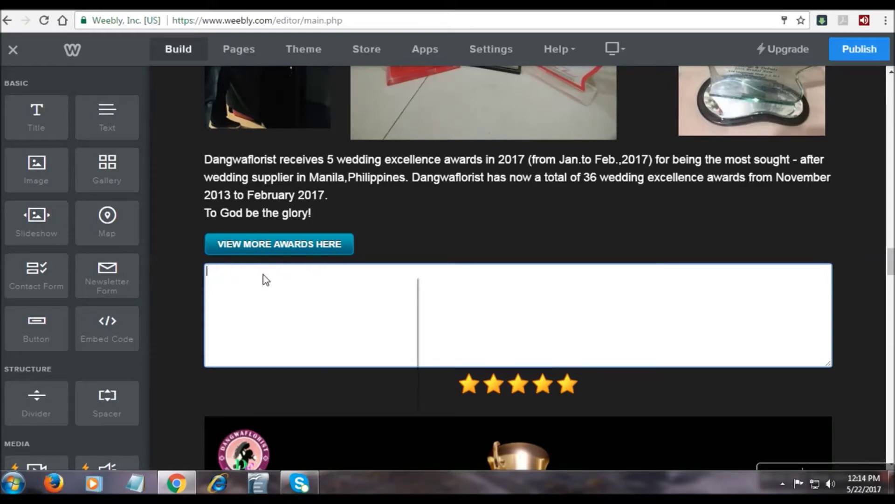
pyautogui.rightClick(264, 275)
pyautogui.click(304, 352)
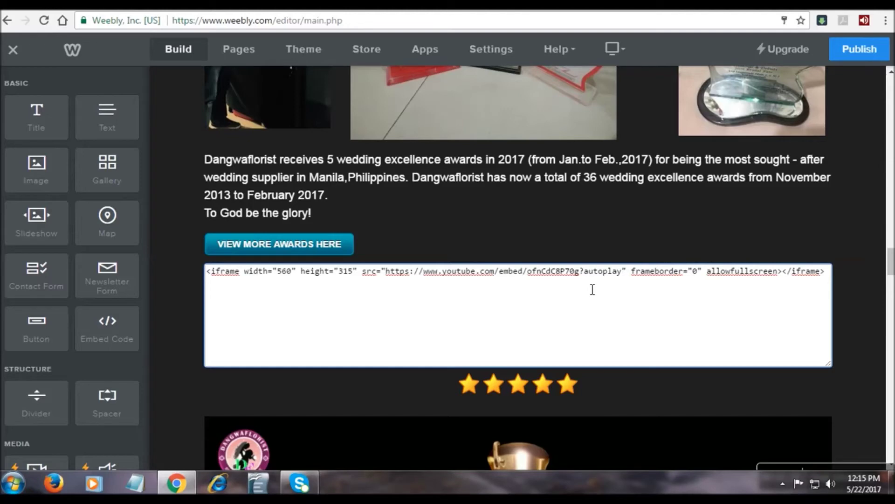
pyautogui.write('=')
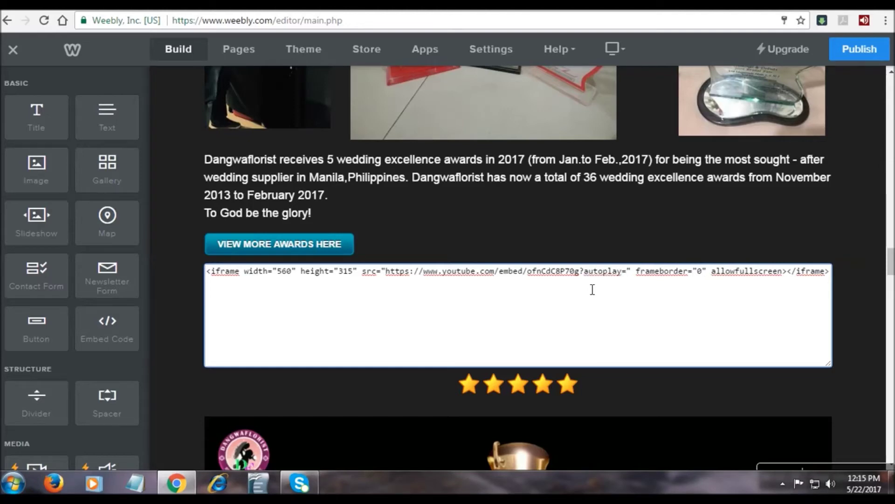
pyautogui.write('1')
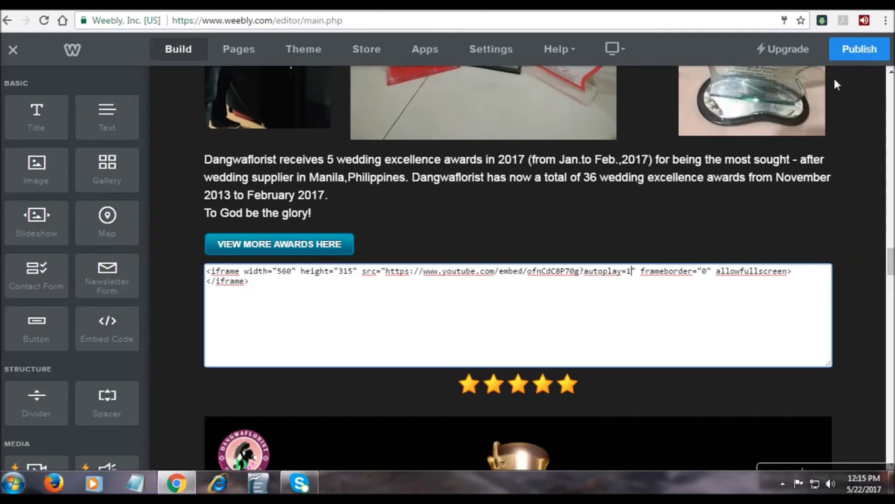
pyautogui.click(859, 51)
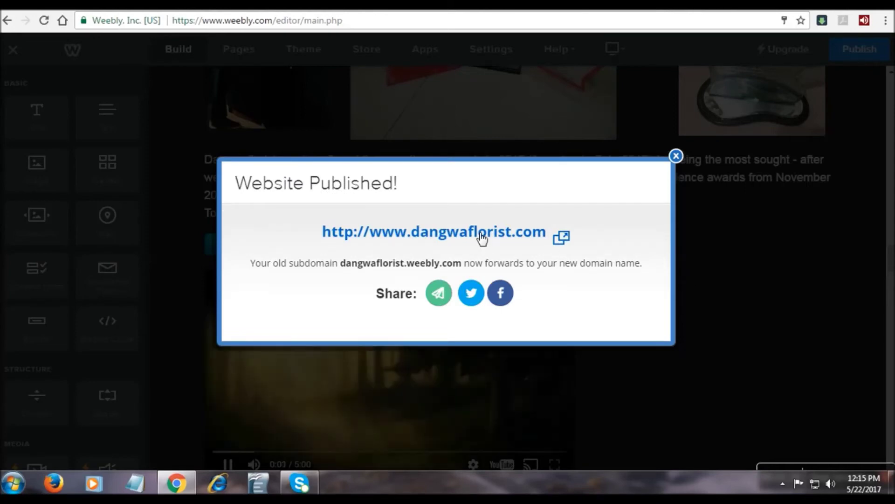
pyautogui.click(478, 234)
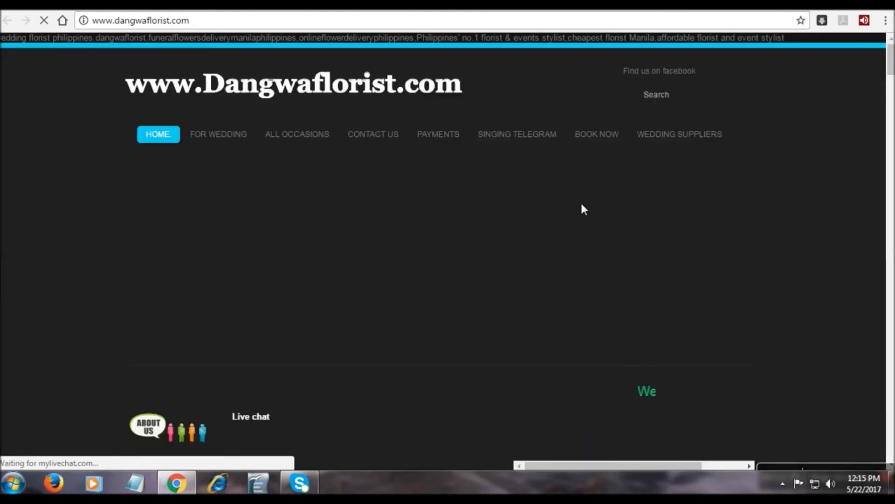
pyautogui.scroll(-2, 582, 205)
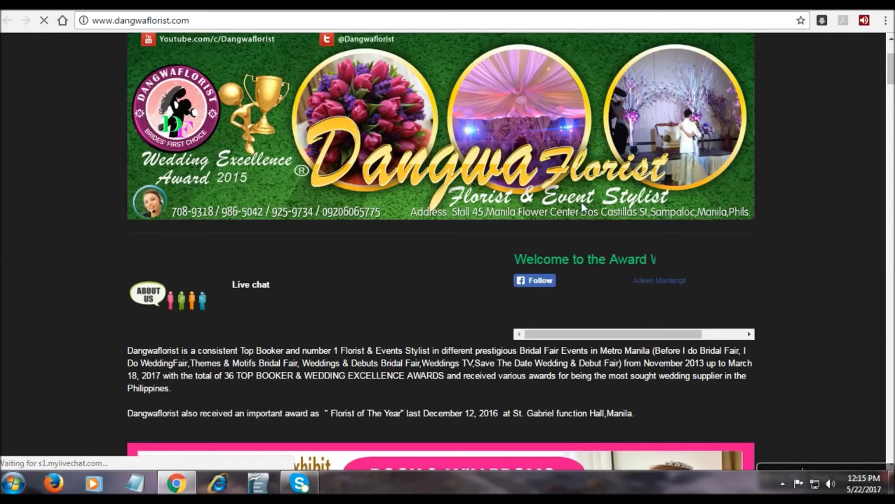
pyautogui.scroll(-1, 582, 202)
pyautogui.scroll(-2, 582, 202)
pyautogui.scroll(-2, 581, 201)
pyautogui.scroll(-2, 582, 202)
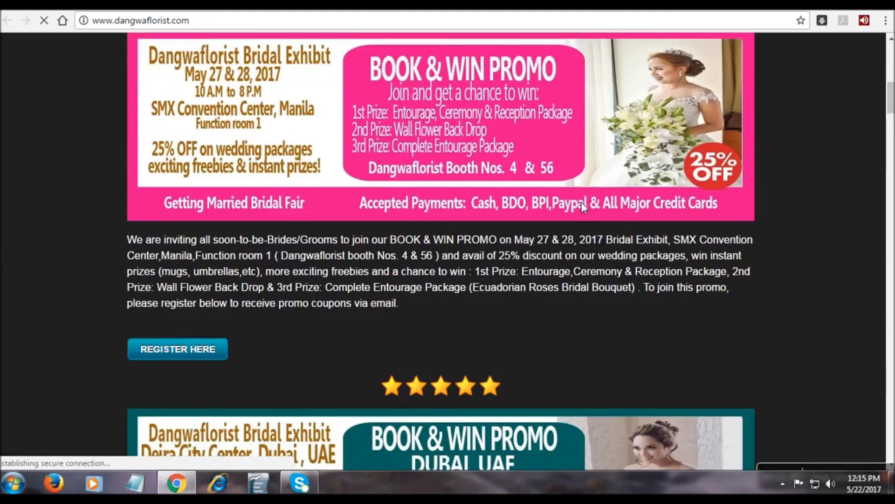
pyautogui.scroll(-2, 581, 203)
pyautogui.scroll(-3, 581, 203)
pyautogui.scroll(-3, 581, 202)
pyautogui.scroll(-1, 581, 202)
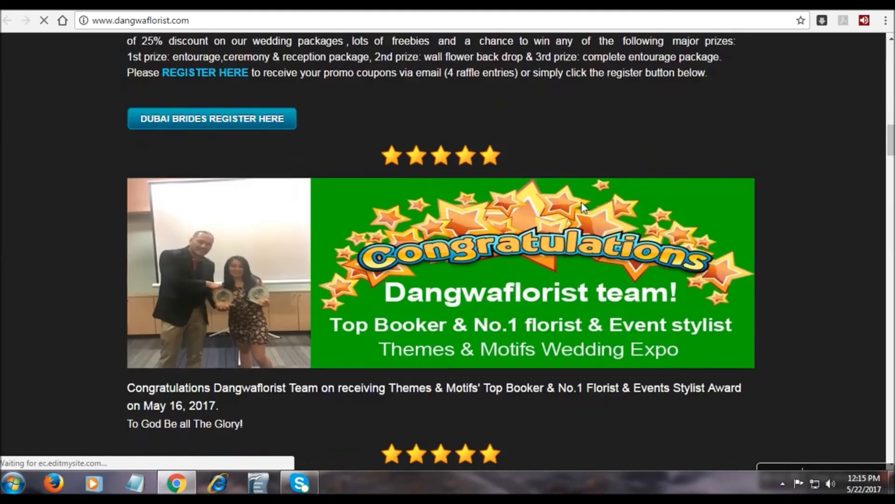
pyautogui.scroll(-1, 581, 206)
pyautogui.scroll(-3, 581, 205)
pyautogui.scroll(-3, 582, 206)
pyautogui.scroll(-2, 581, 205)
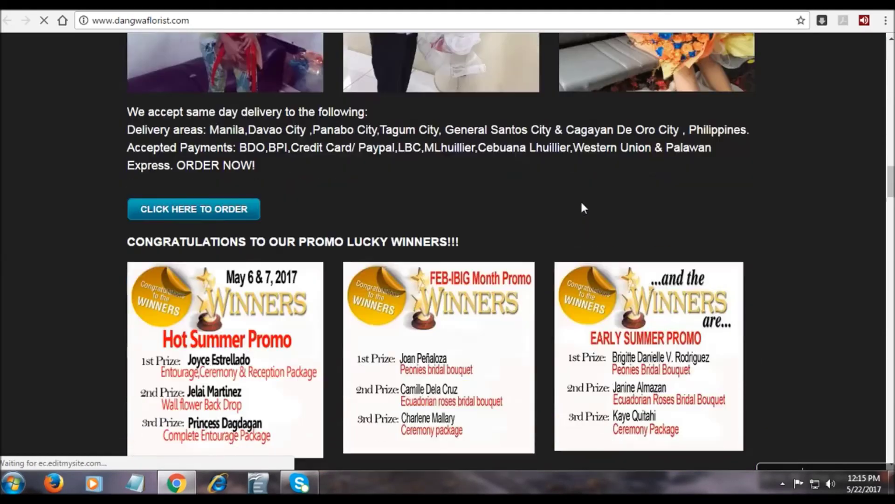
pyautogui.scroll(-3, 582, 203)
pyautogui.scroll(-1, 582, 203)
pyautogui.scroll(-2, 581, 203)
pyautogui.scroll(-3, 582, 203)
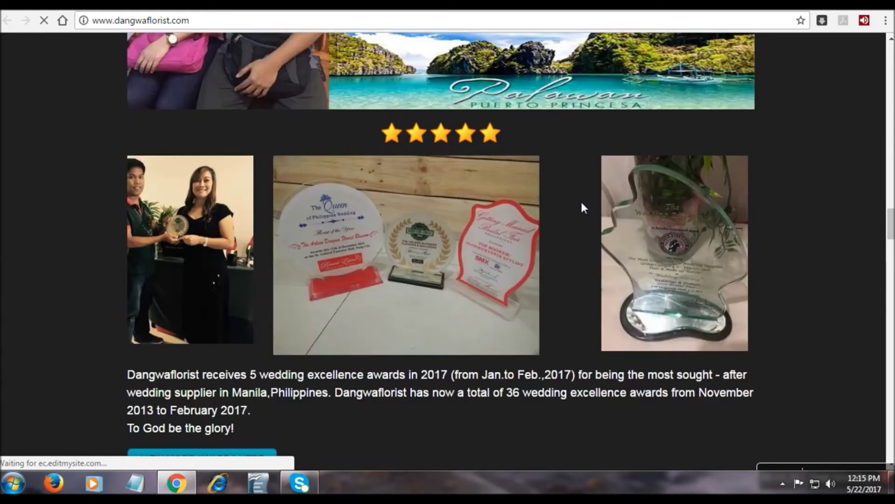